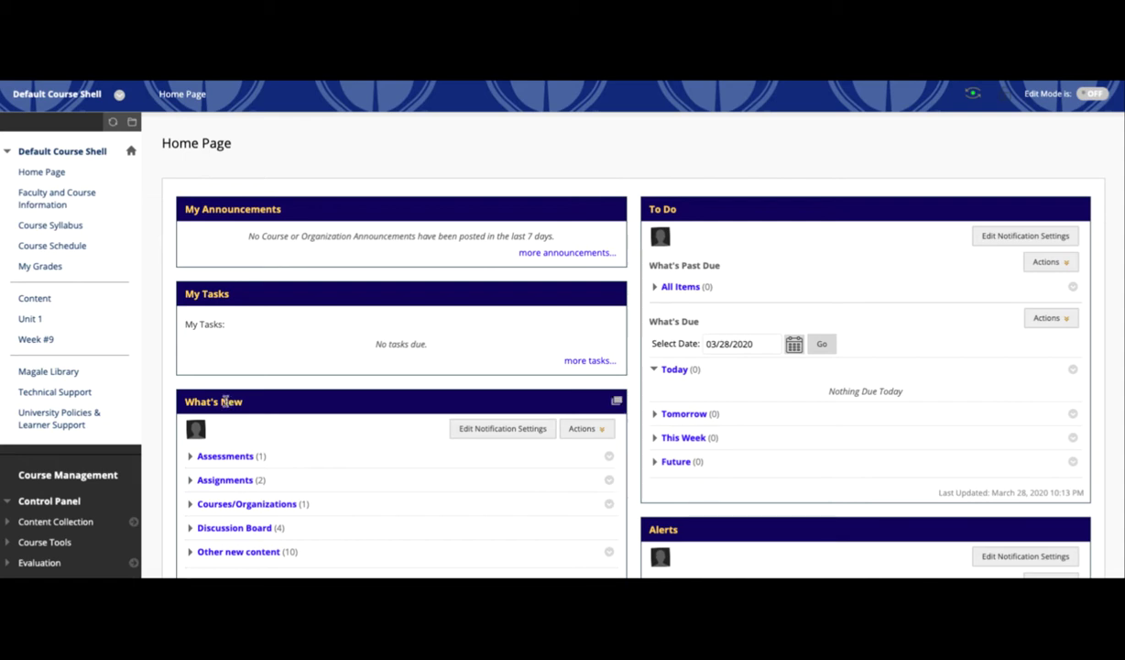
Scroll the course home page down to the Control Panel's Grade Center section
scroll(224, 401, "down", 1)
scroll(224, 401, "down", 1)
scroll(224, 403, "down", 2)
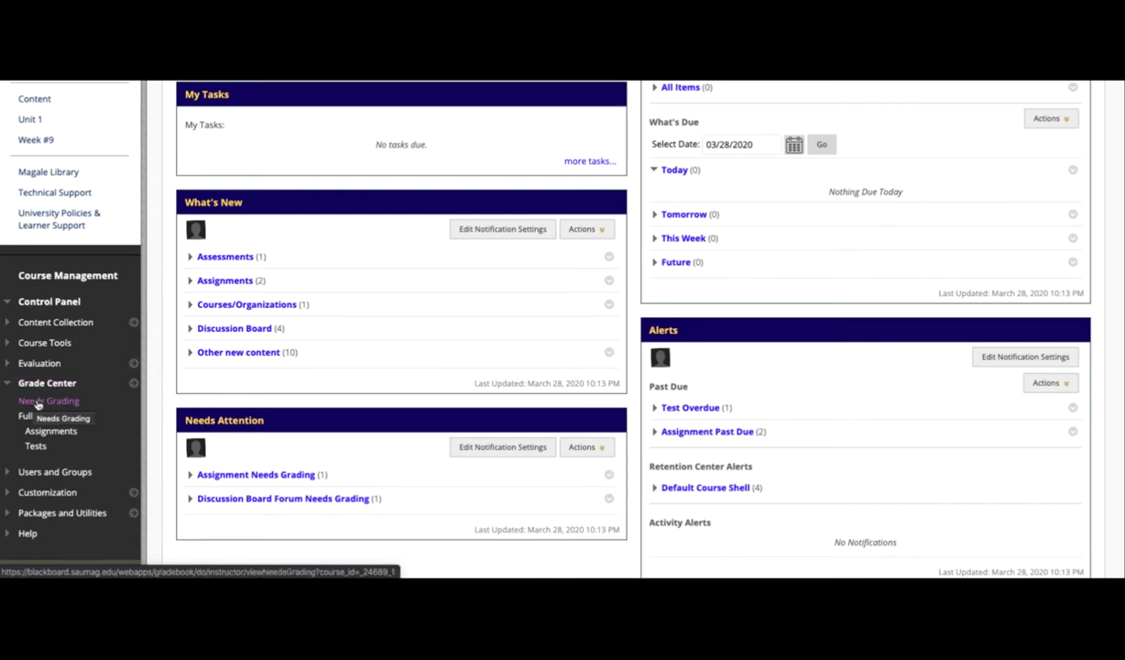
Open Needs Grading and highlight the late Rough Draft assignment's name and submission date
left_click(43, 403)
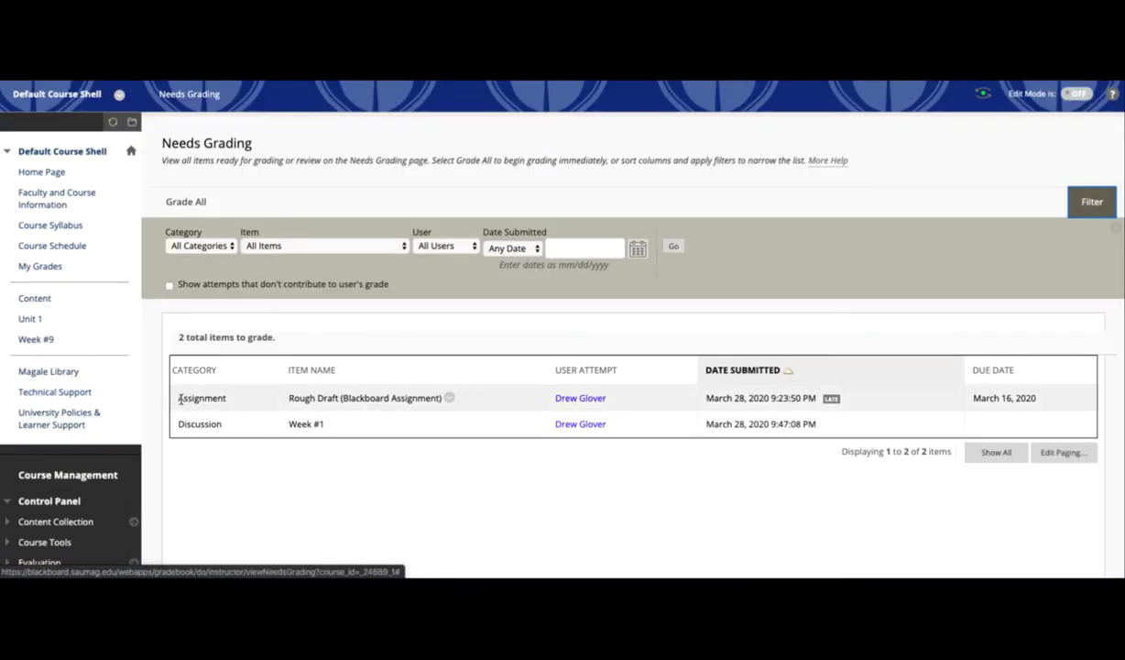
mouse_move(366, 398)
left_click_drag(289, 397, 438, 397)
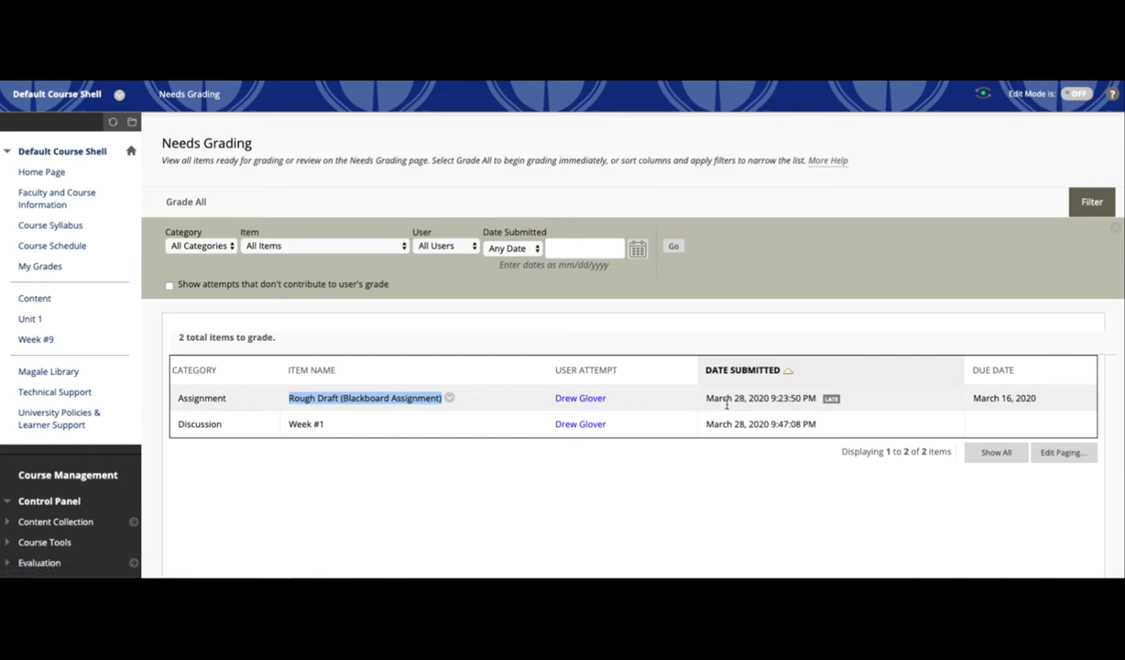
left_click_drag(706, 400, 813, 400)
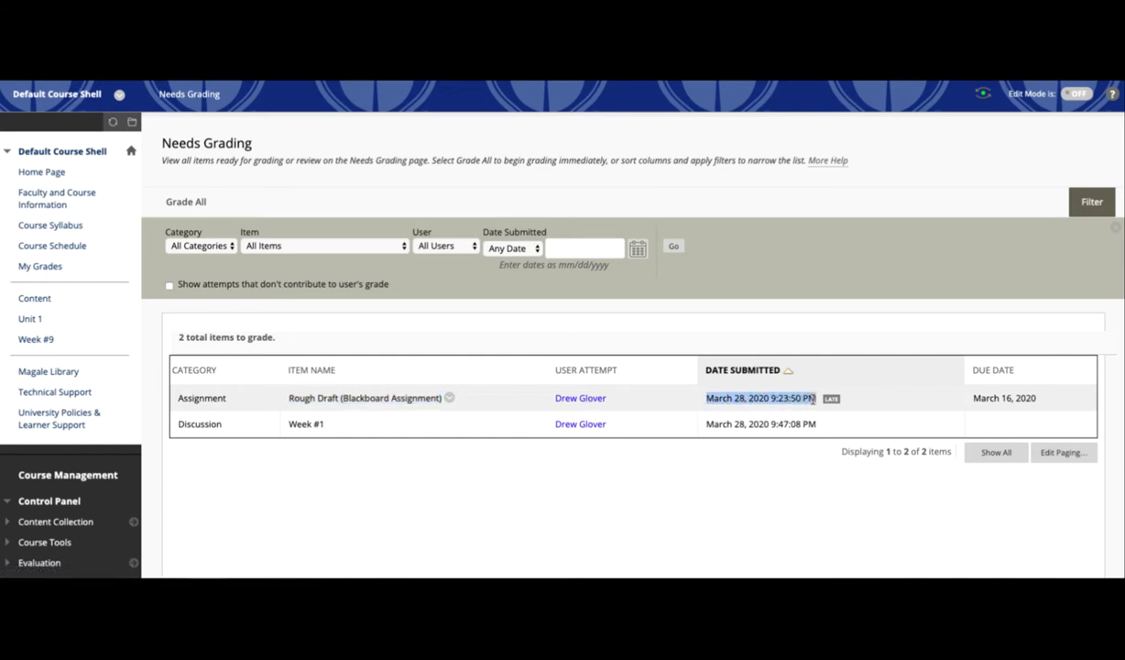
scroll(814, 400, "down", 1)
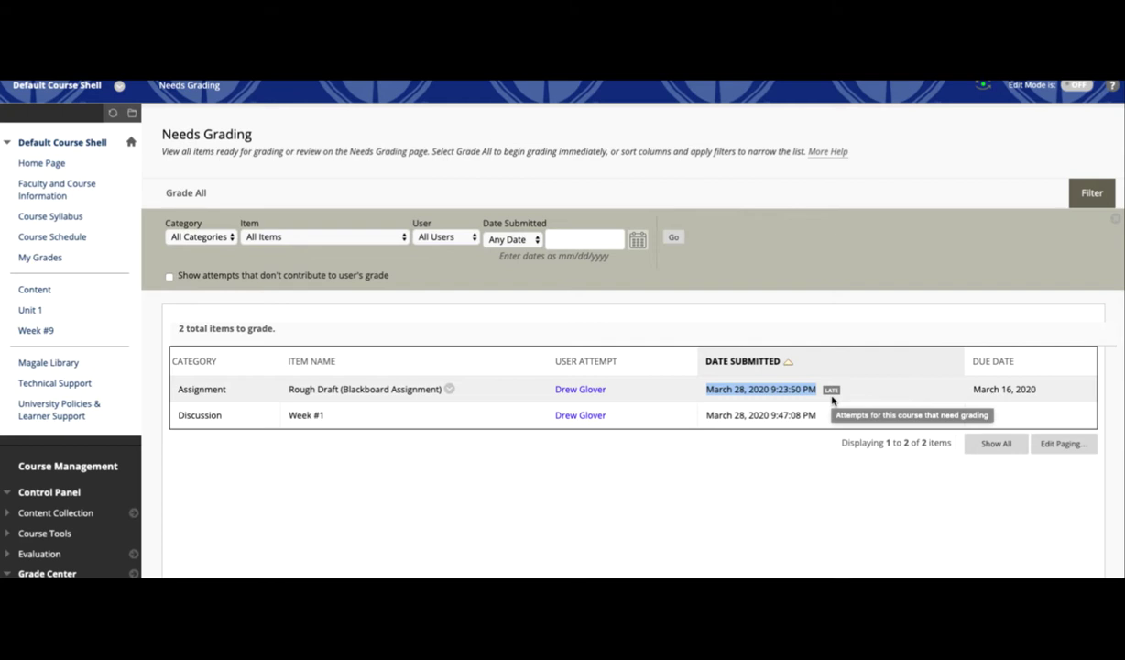
Open the student's Rough Draft attempt and briefly highlight the assignment instructions sentence
left_click(580, 388)
left_click_drag(203, 296, 717, 301)
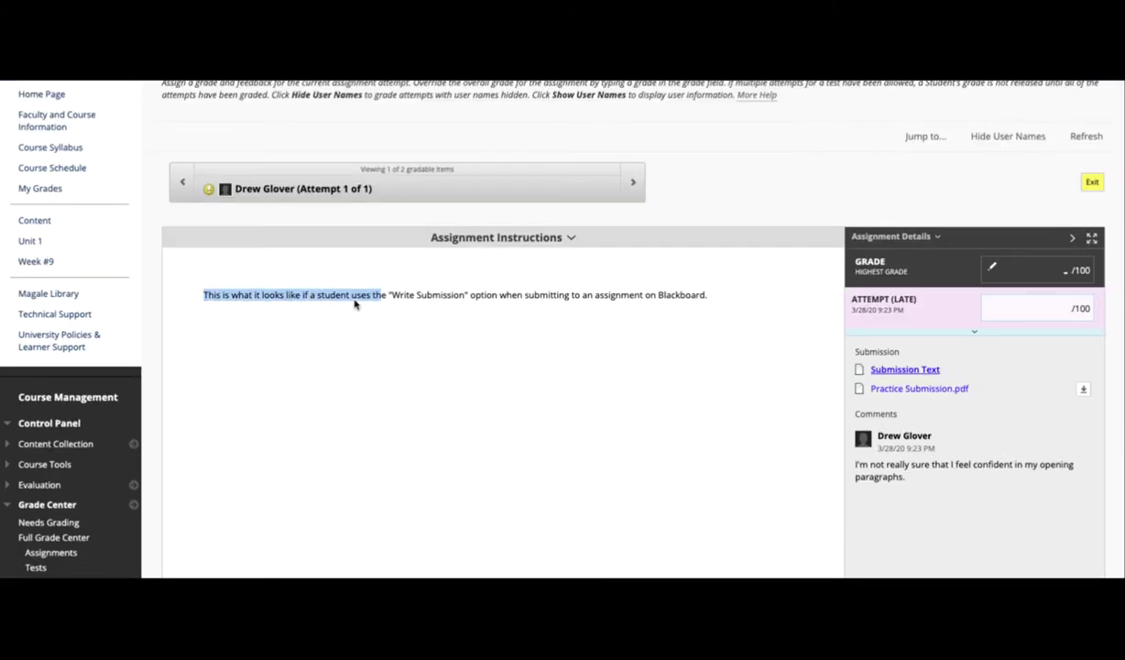
left_click(717, 301)
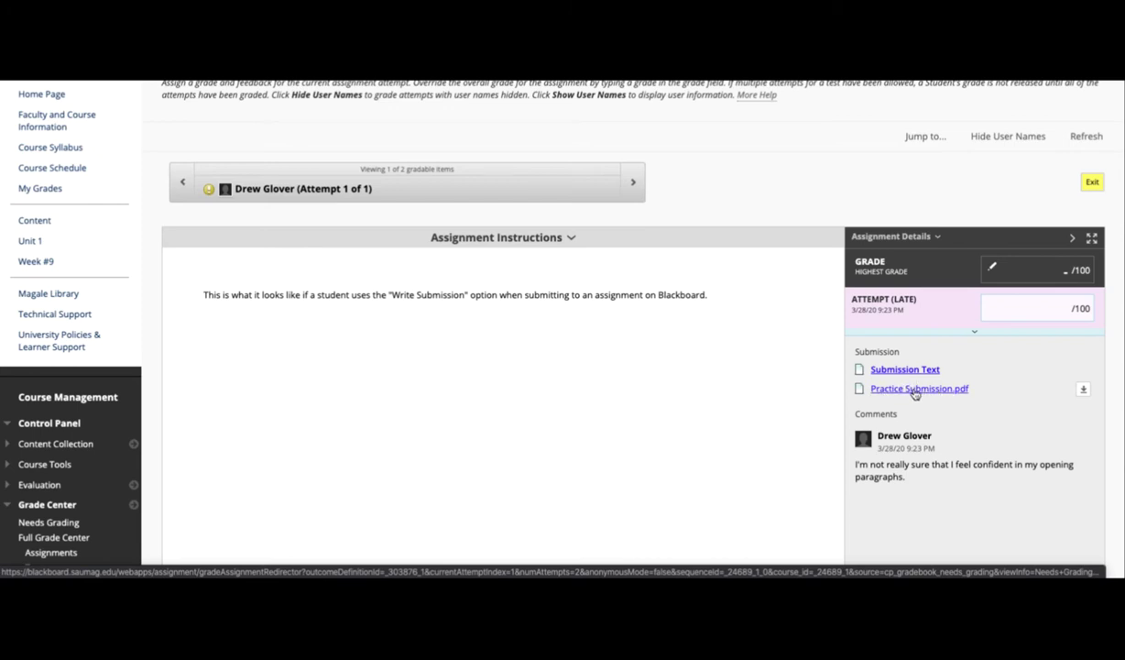
Open Practice Submission.pdf and highlight the student's comment doubting their opening paragraphs
left_click(963, 394)
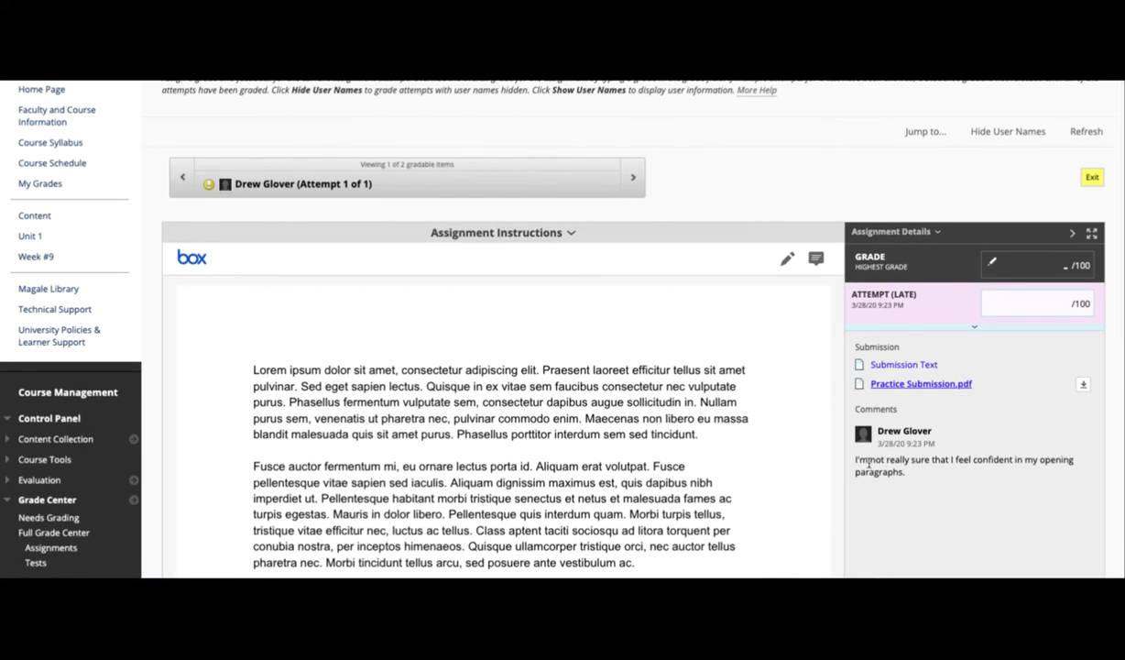
left_click_drag(855, 459, 928, 477)
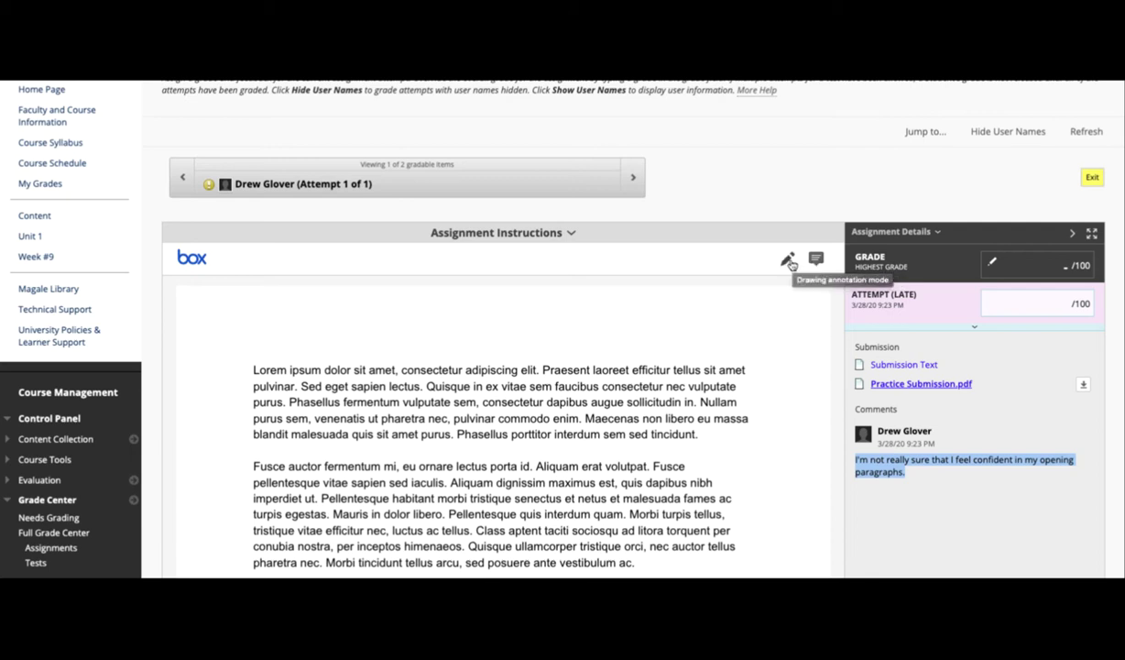
Draw and save a freehand loop around the PDF's first paragraph, then exit drawing mode
left_click(787, 260)
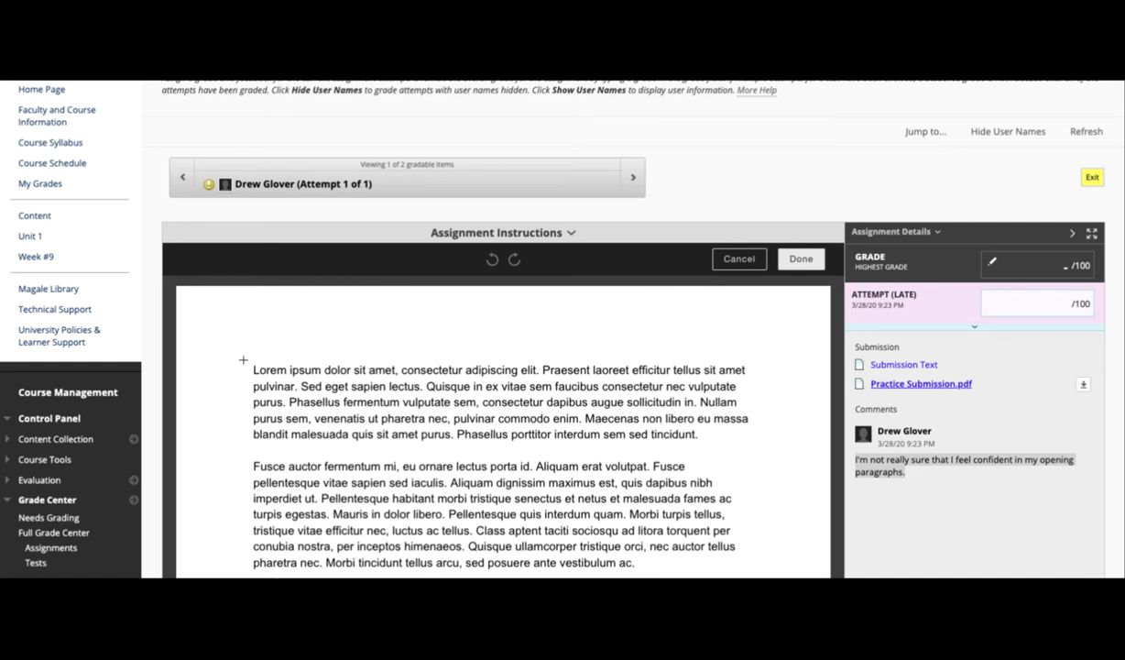
mouse_move(253, 357)
left_mouse_down()
mouse_move(265, 358)
mouse_move(214, 390)
mouse_move(253, 437)
mouse_move(608, 447)
mouse_move(239, 356)
left_mouse_up()
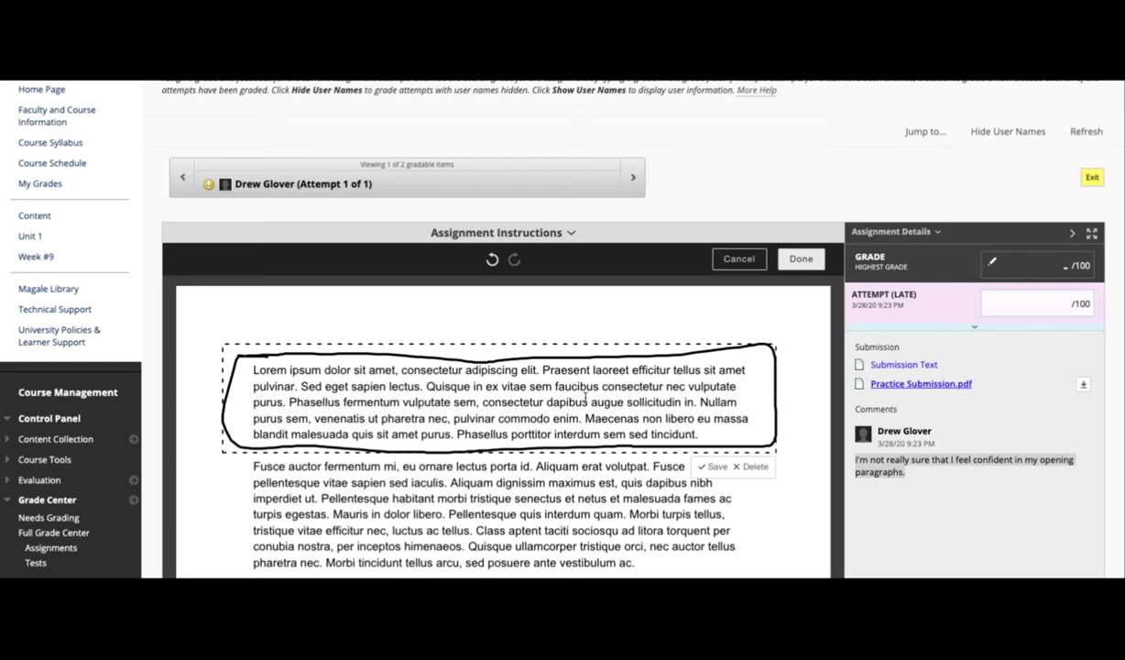
left_click(716, 467)
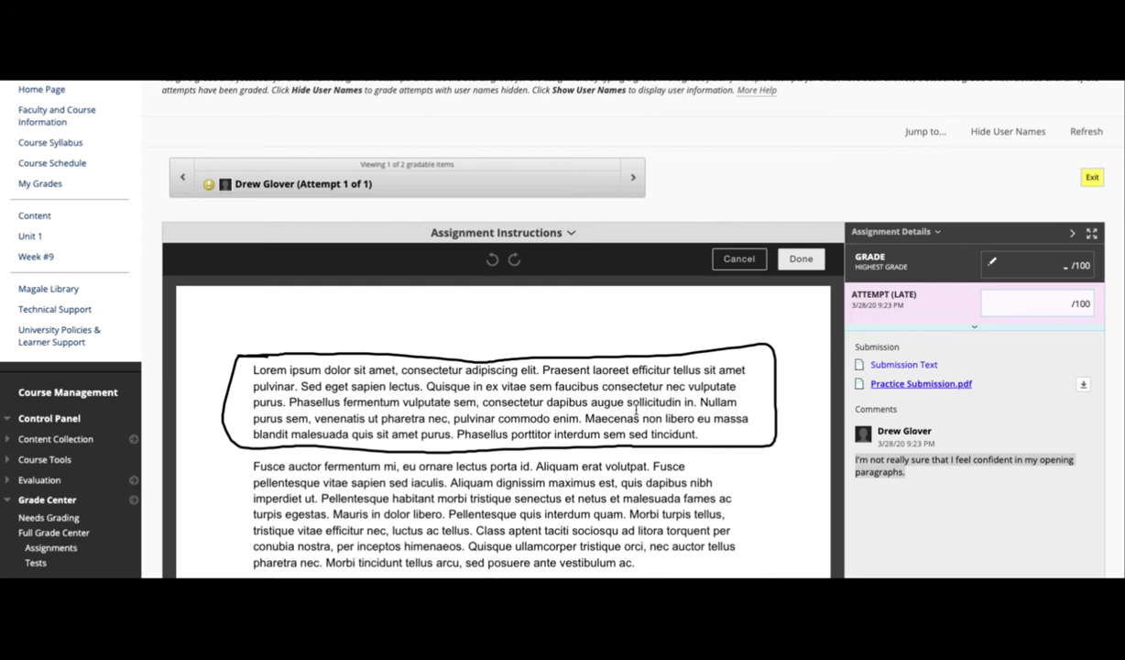
left_click(799, 262)
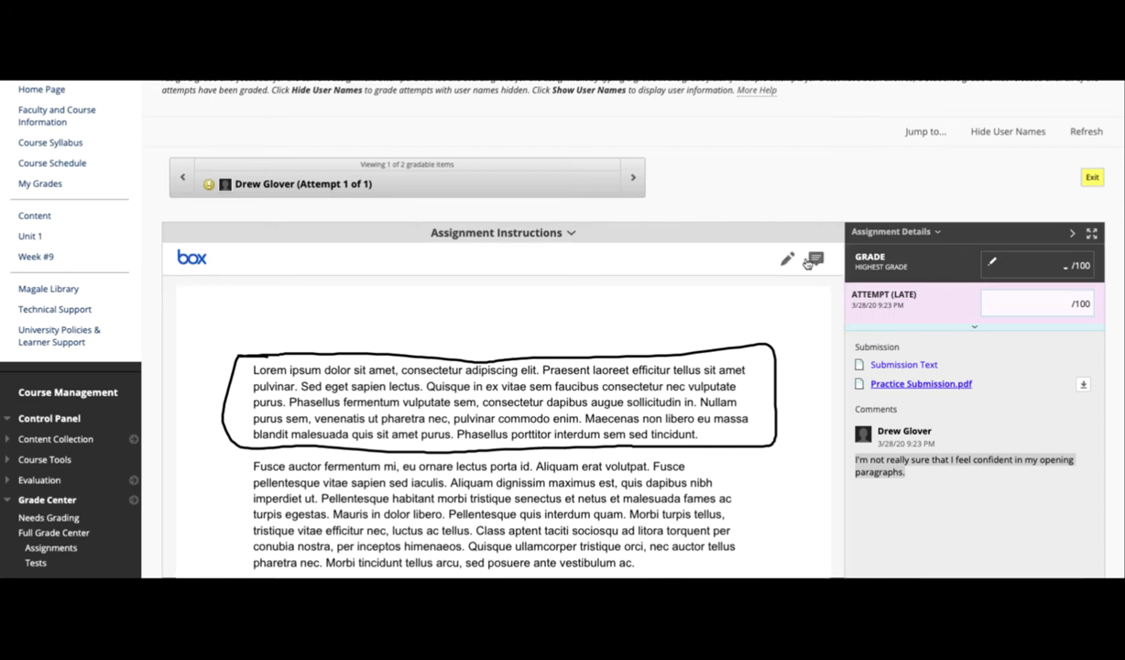
scroll(789, 317, "down", 1)
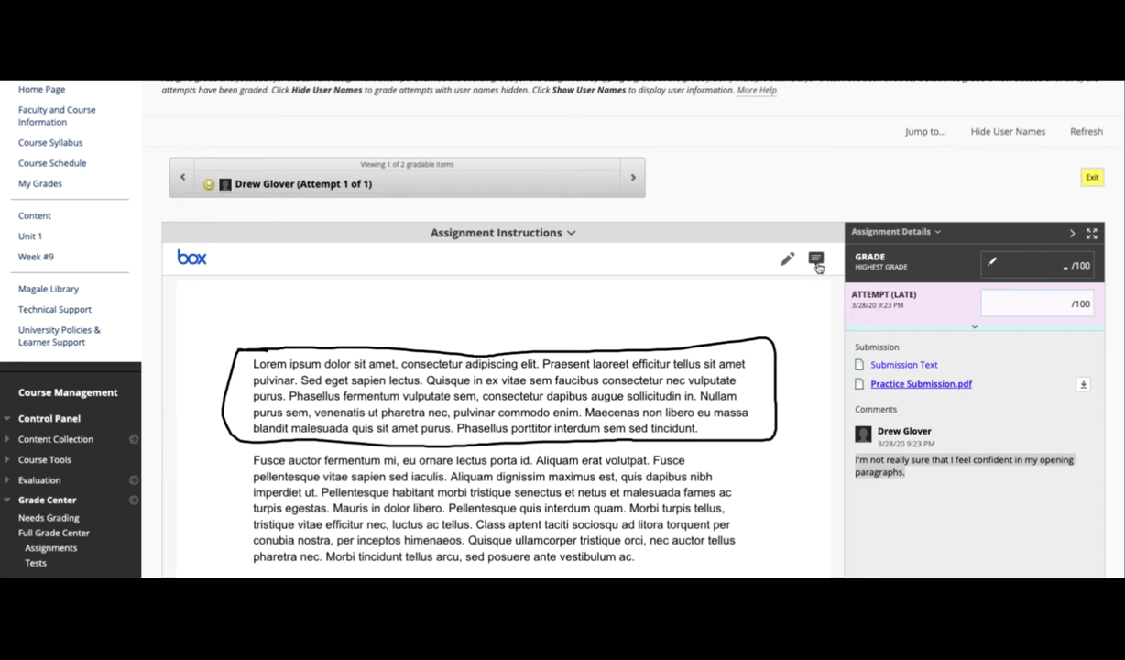
Pin and post a comment reading 'Type something here' on the outlined paragraph
left_click(817, 260)
left_click(754, 356)
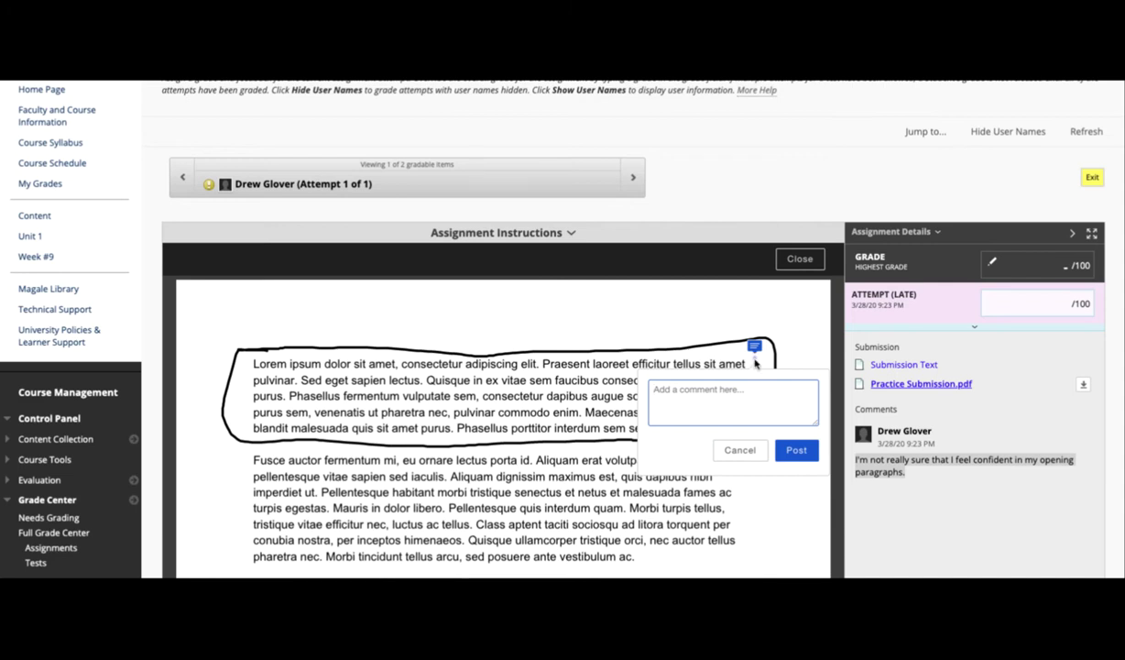
type("Type something here")
scroll(793, 439, "down", 1)
left_click(796, 439)
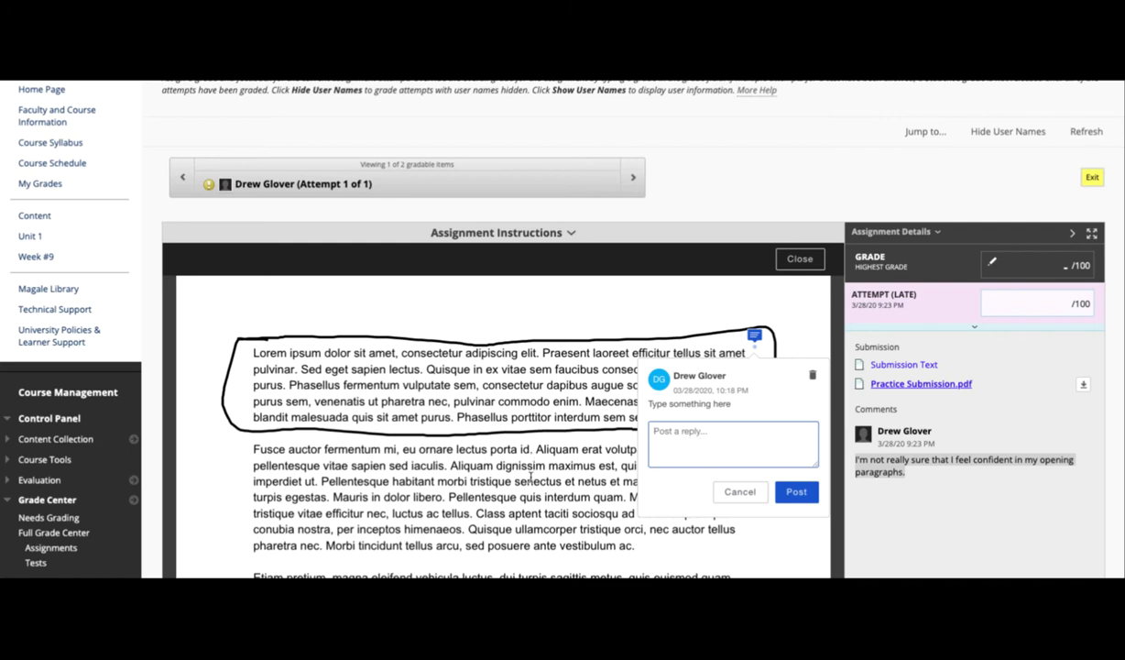
Delete that comment annotation, leaving the freehand outline in place
left_click(815, 378)
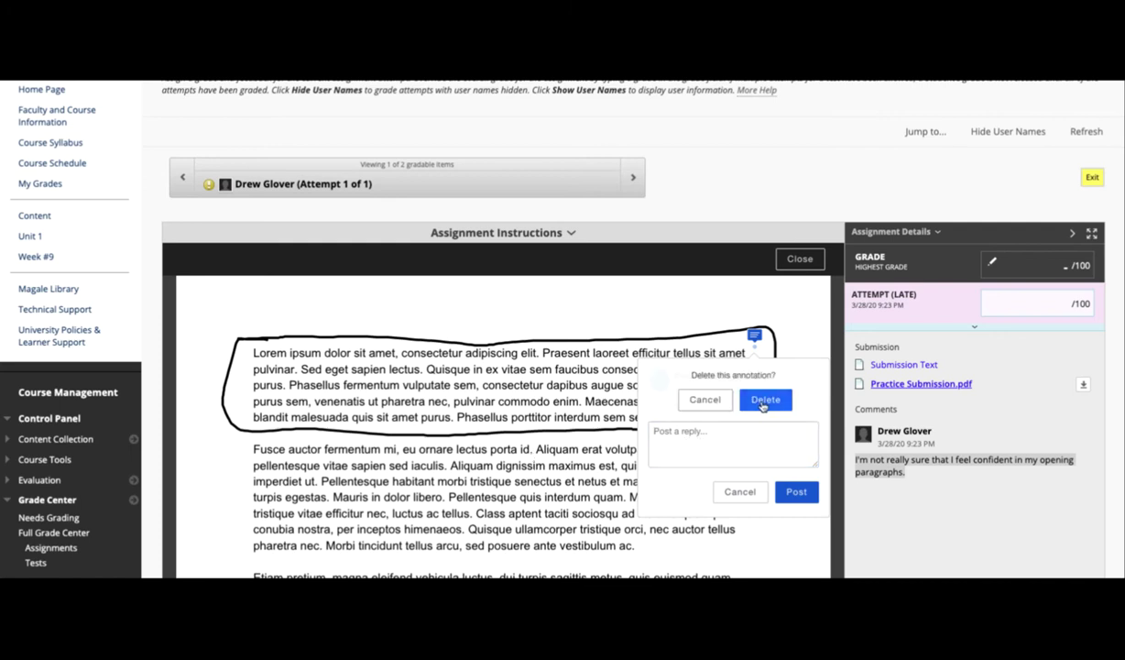
left_click(753, 385)
scroll(851, 432, "down", 1)
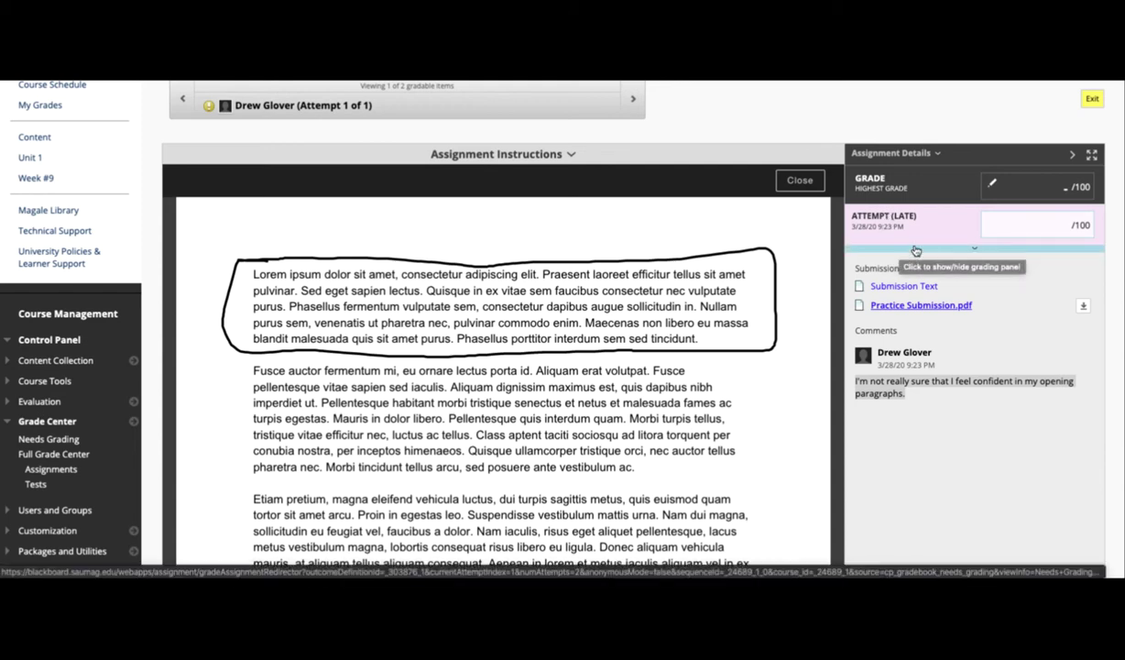
left_click(924, 155)
left_click_drag(851, 204, 1016, 206)
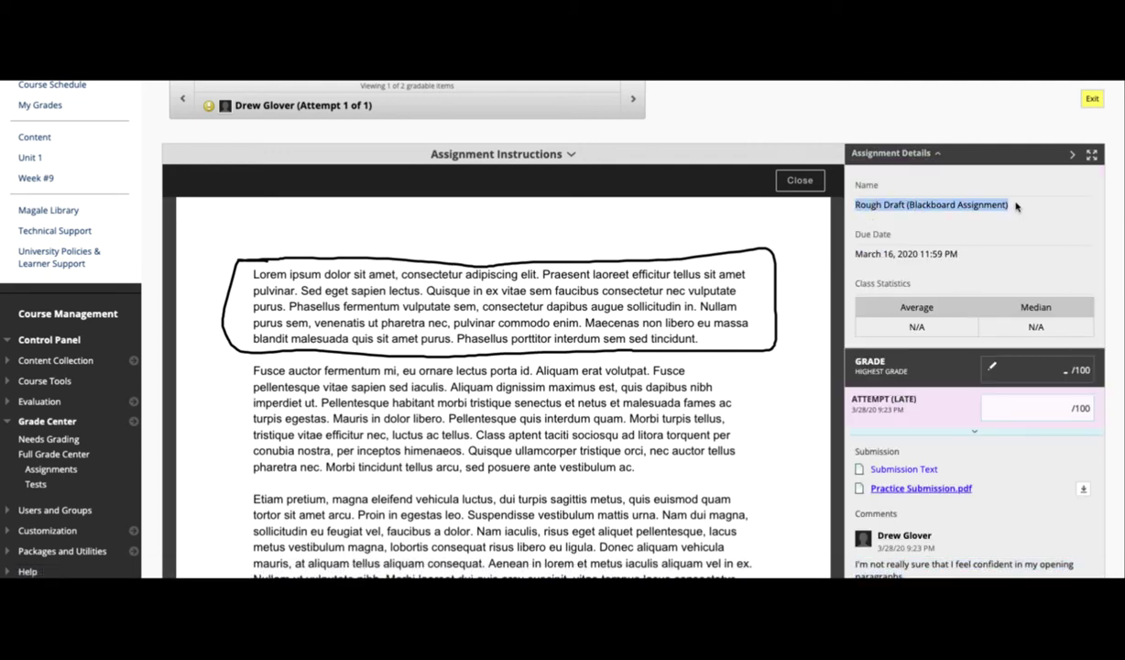
left_click_drag(861, 254, 994, 255)
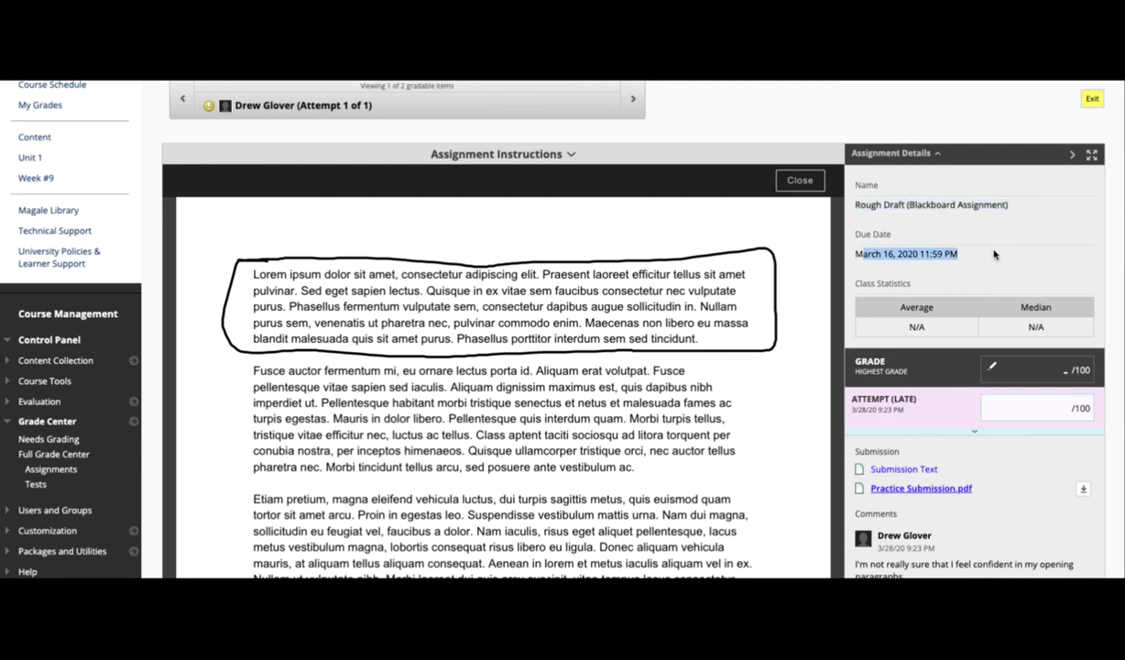
scroll(993, 254, "down", 2)
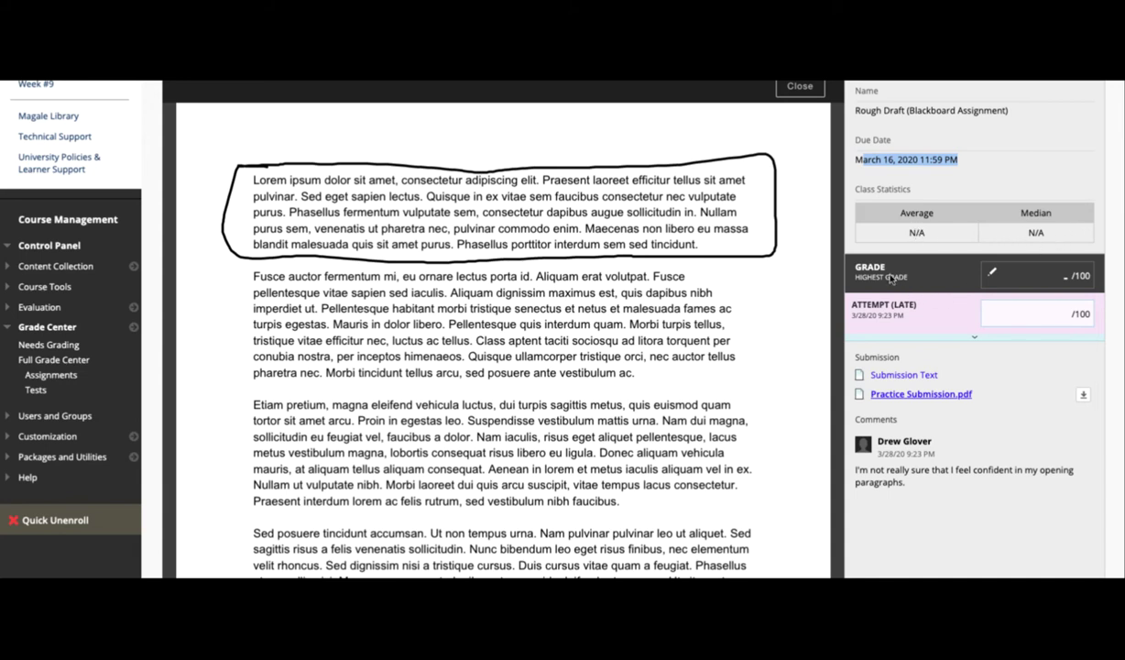
left_click(855, 281)
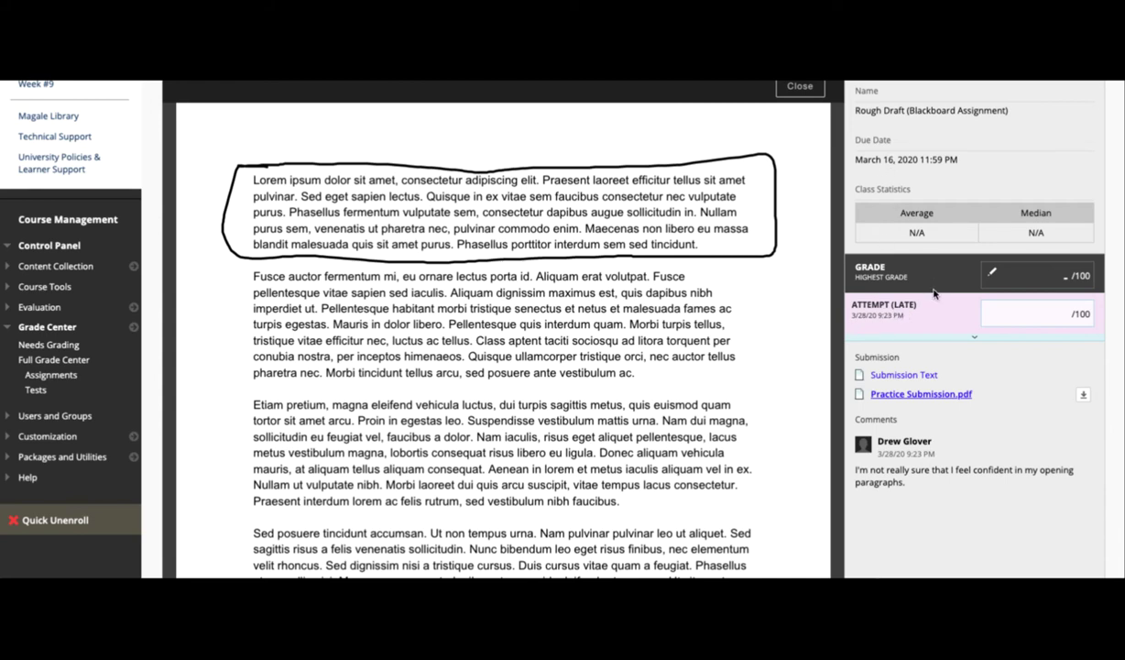
scroll(898, 282, "down", 1)
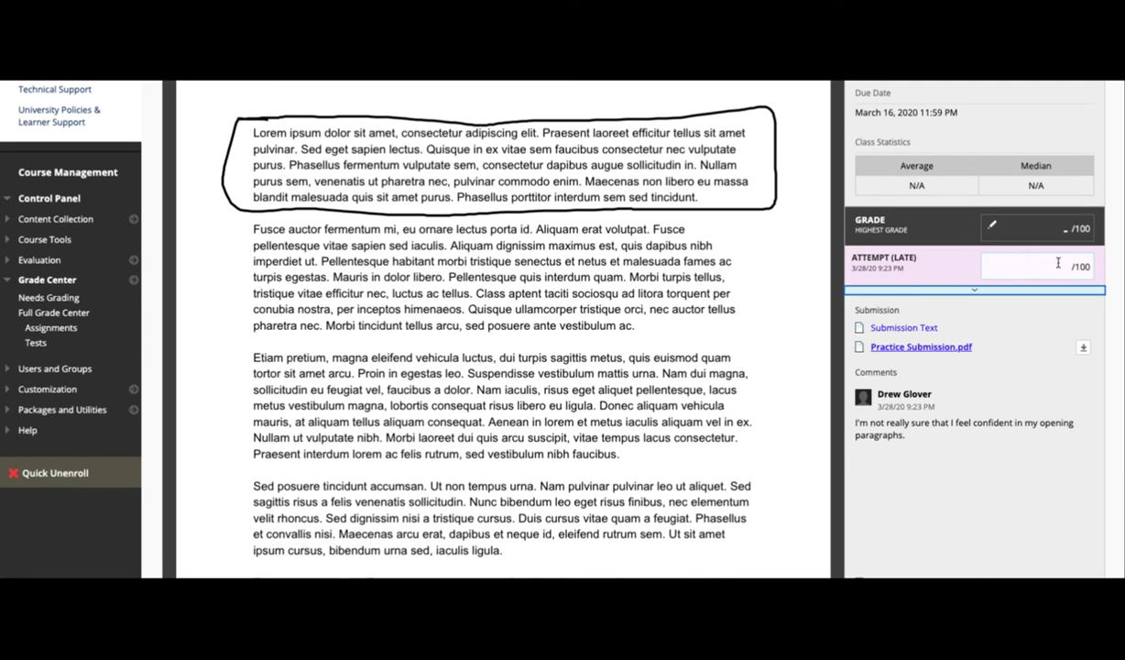
Expand the Attempt grade form, dismiss the grade suggestions, and focus Feedback to Learner
left_click(1053, 263)
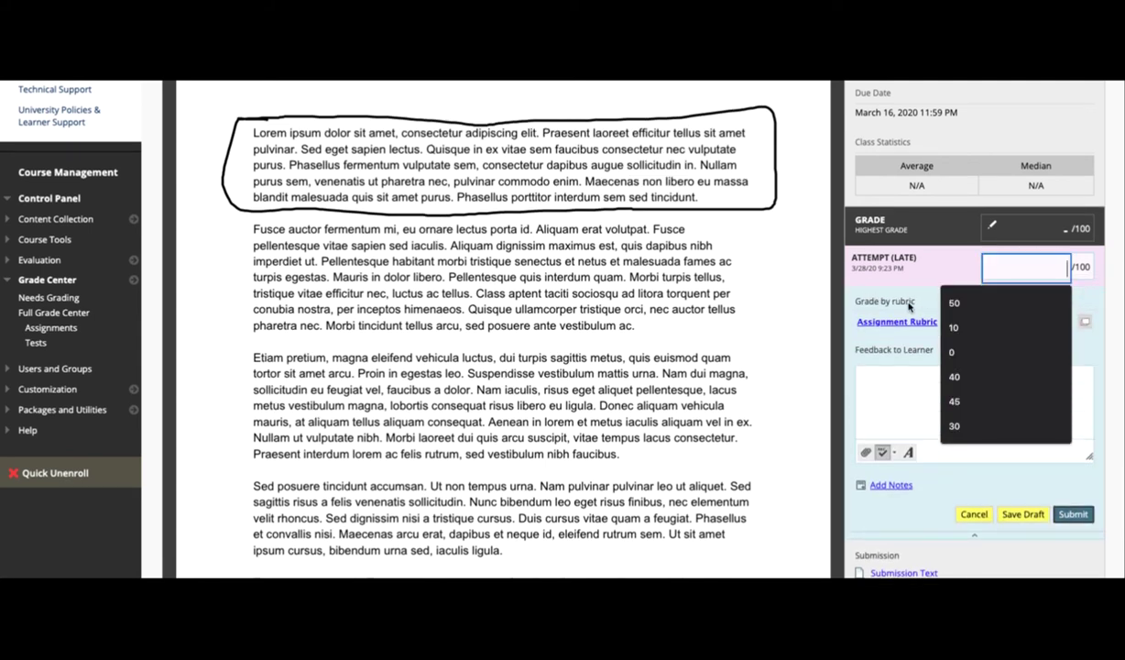
left_click(872, 296)
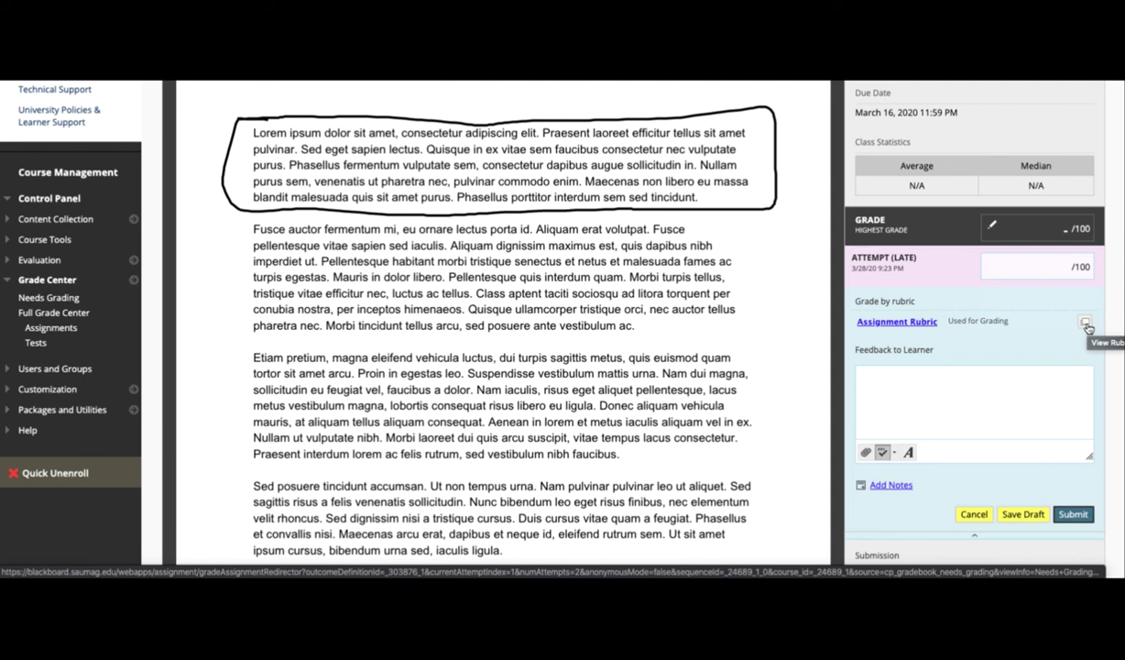
scroll(1087, 328, "down", 2)
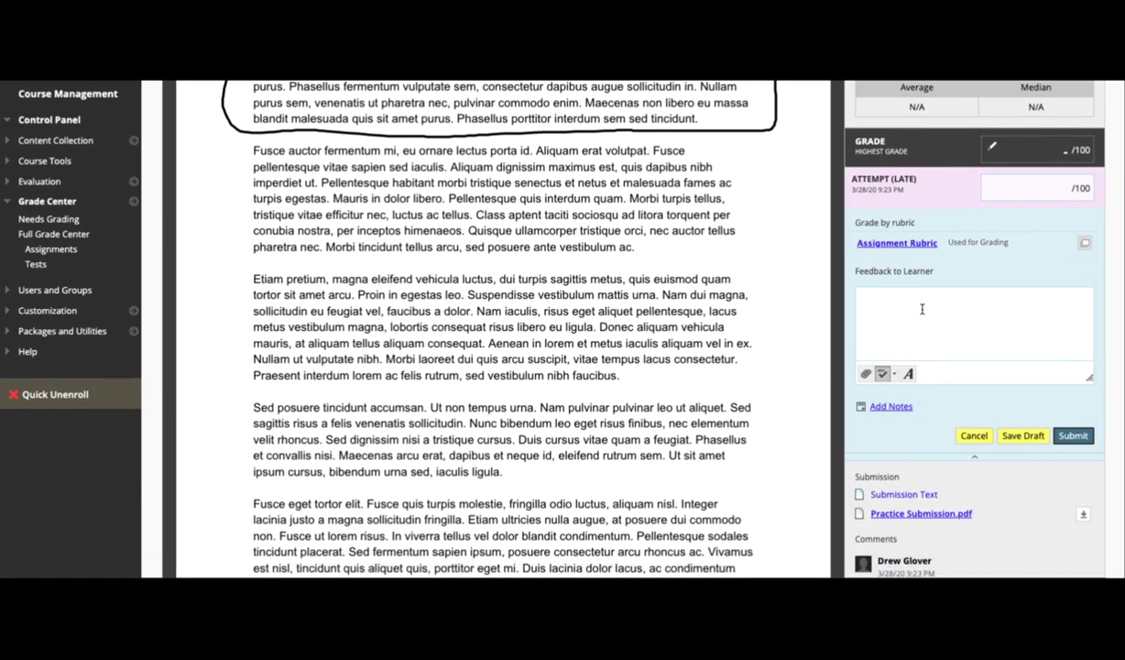
left_click(922, 309)
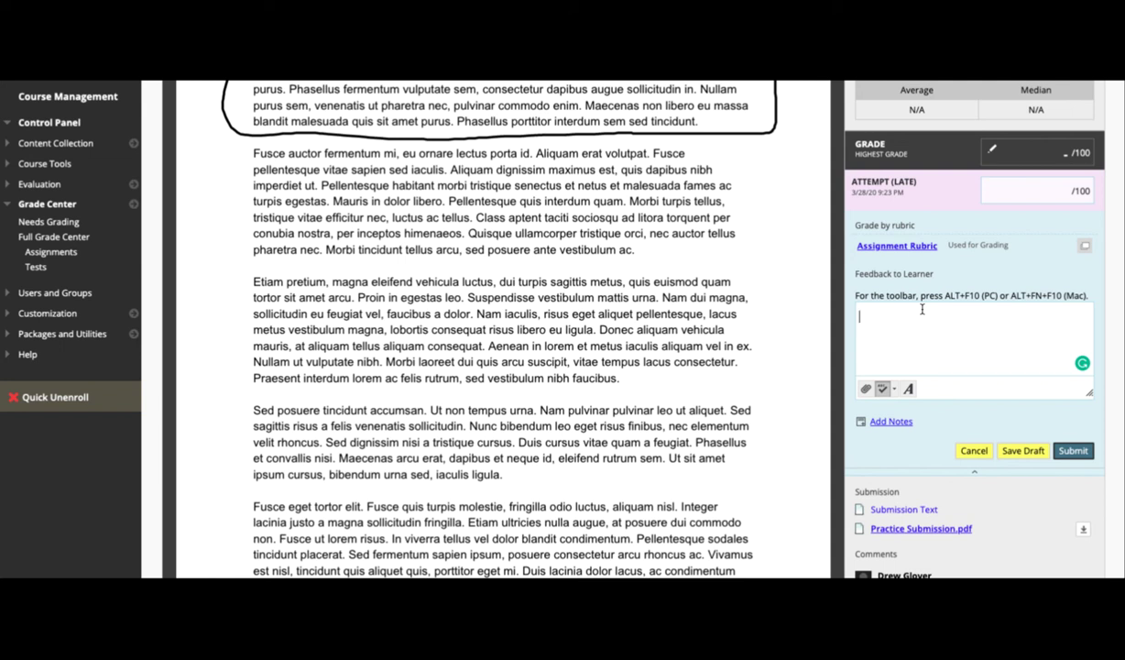
scroll(922, 309, "up", 1)
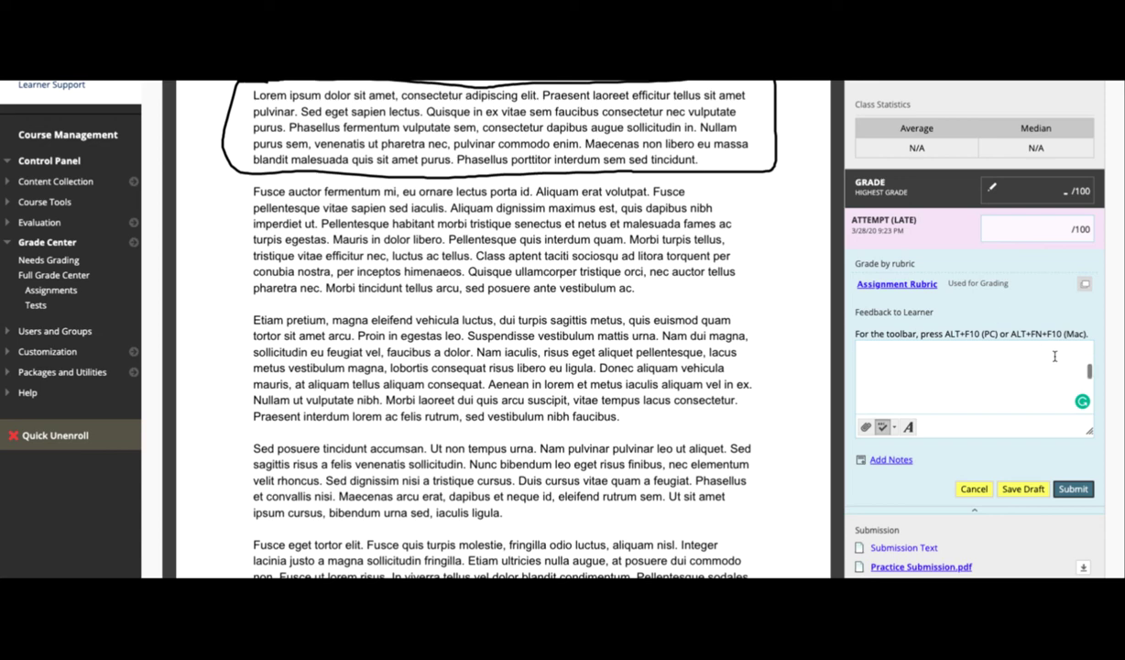
scroll(1044, 357, "down", 3)
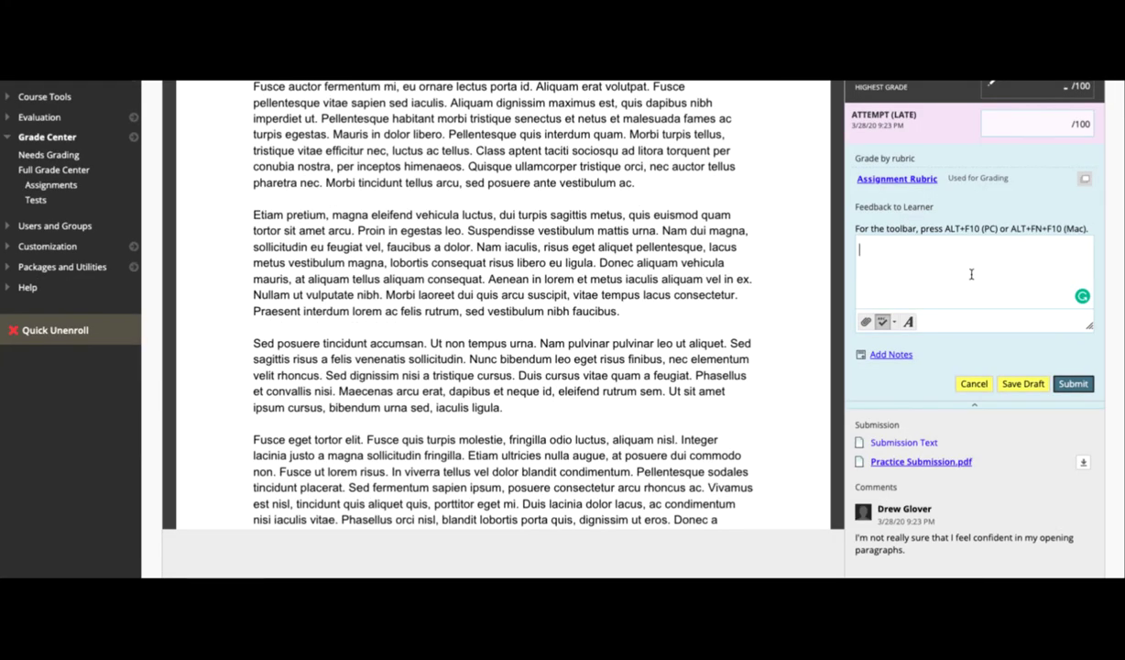
left_click(910, 321)
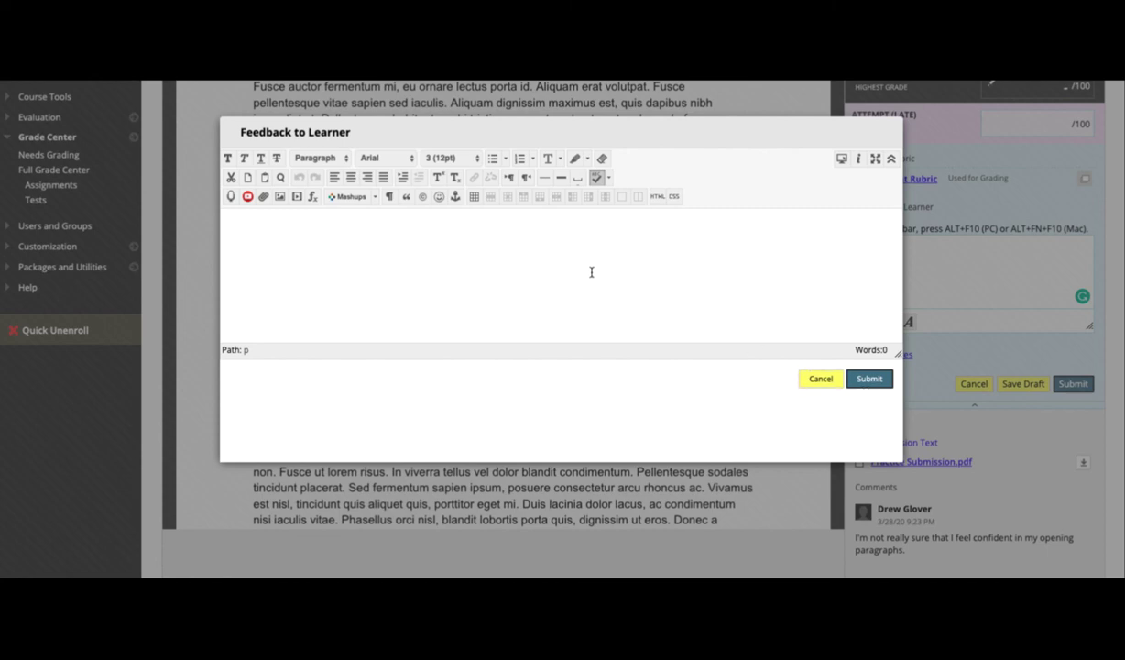
left_click(848, 372)
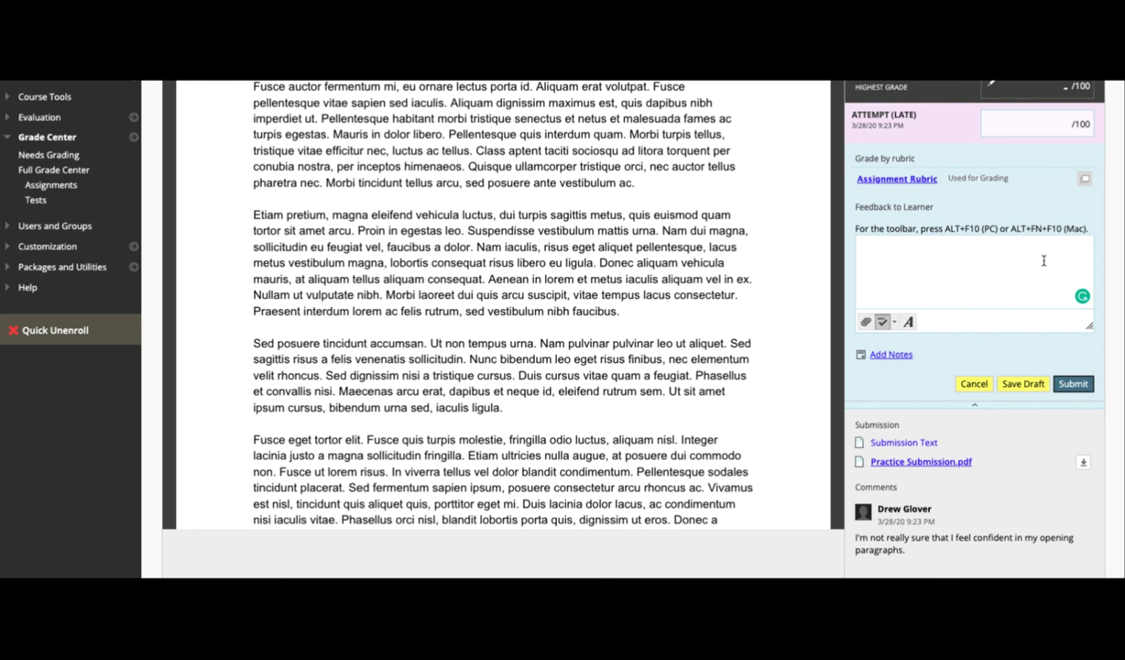
Add an empty Grading Notes - Private field and scroll down toward the submission files
left_click(891, 356)
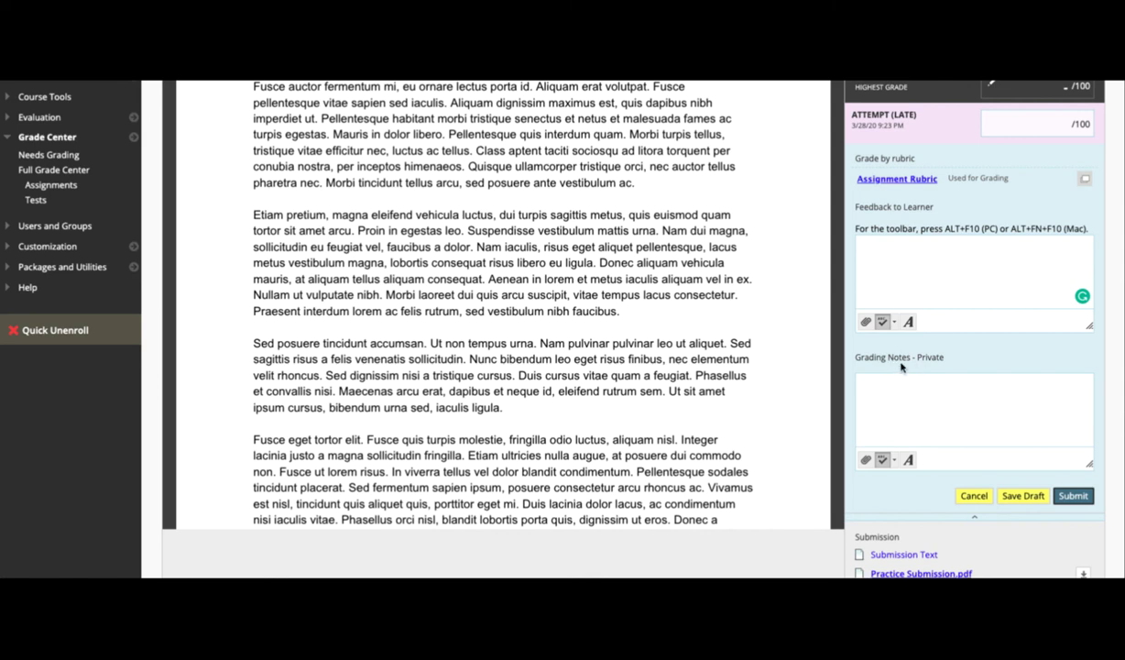
scroll(943, 422, "down", 2)
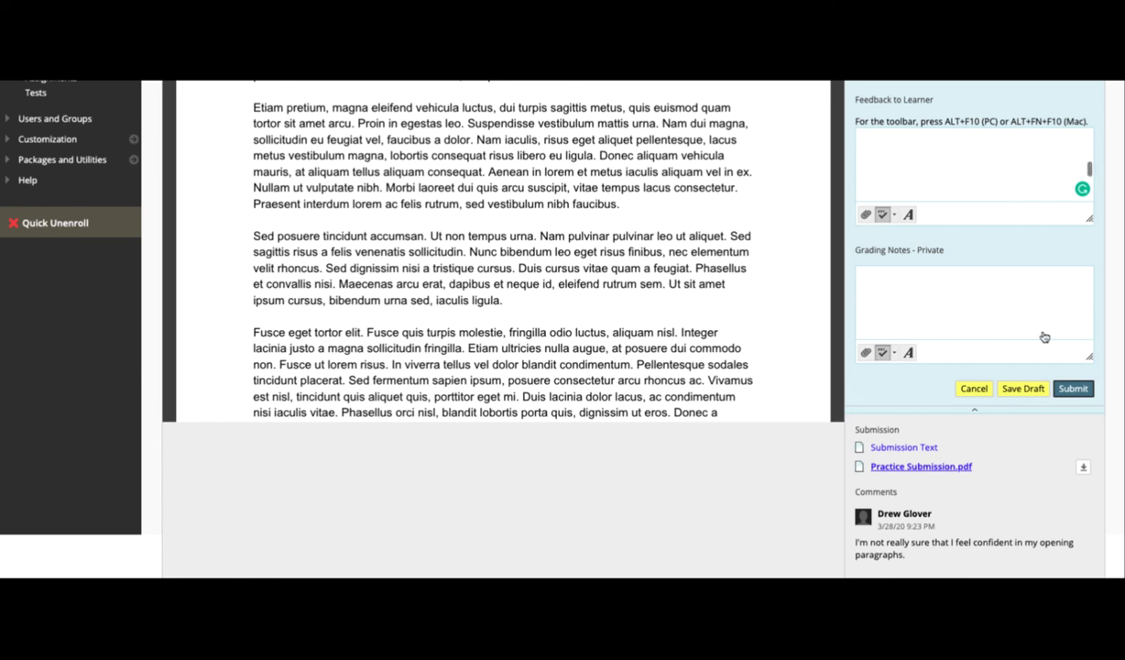
scroll(1052, 420, "down", 1)
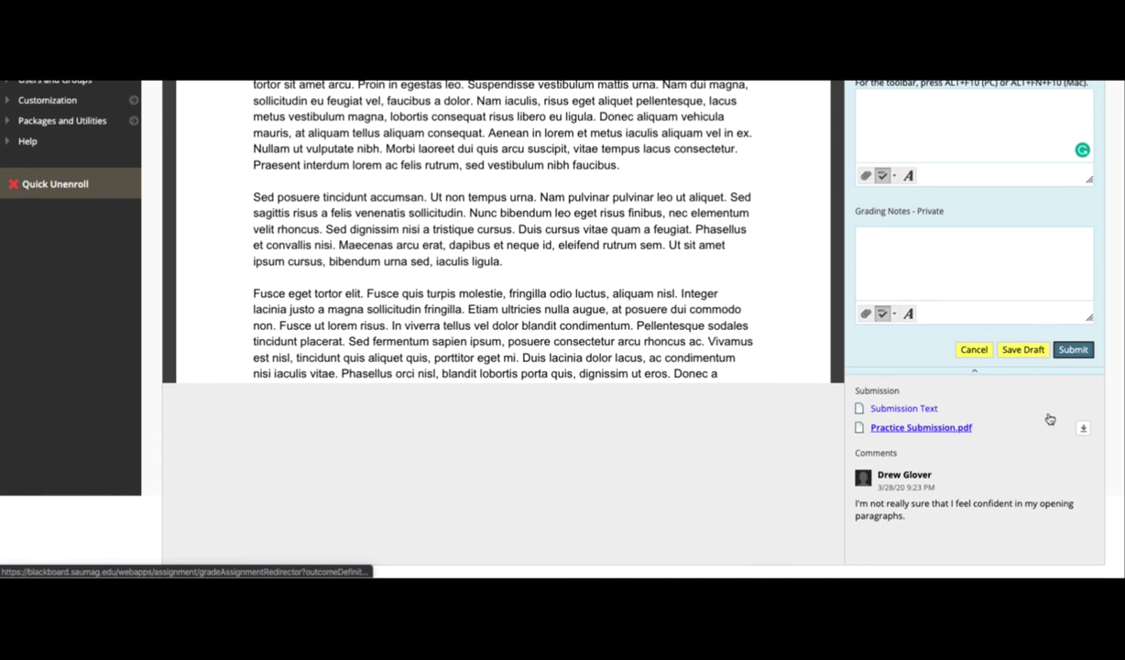